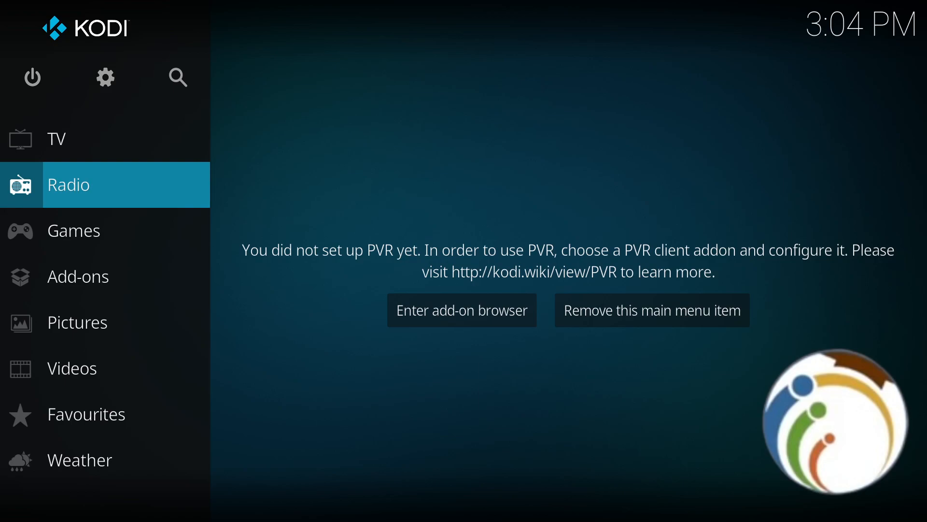
- Raise the volume while on the Kodi home screen
{"action": "key", "text": "plus"}
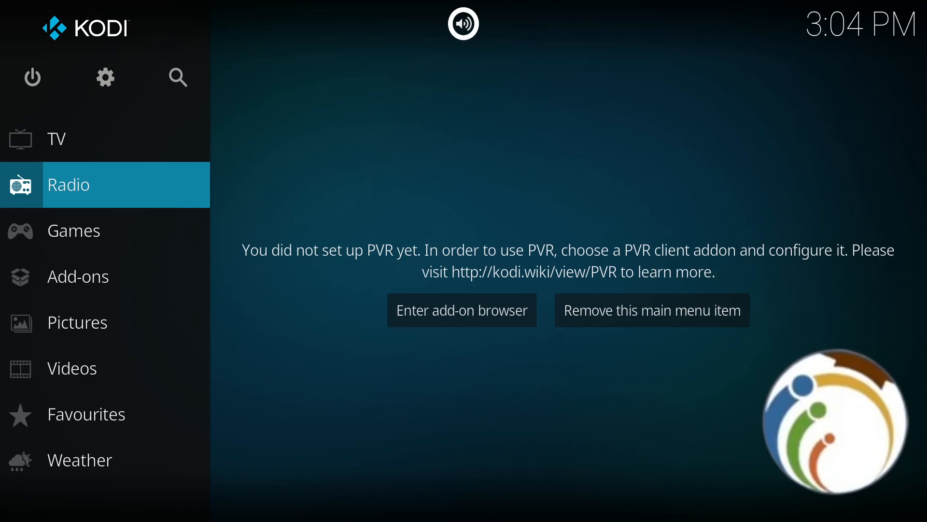
- Go into Videos and then its Playlists list
{"action": "left_click", "coordinate": [76, 361]}
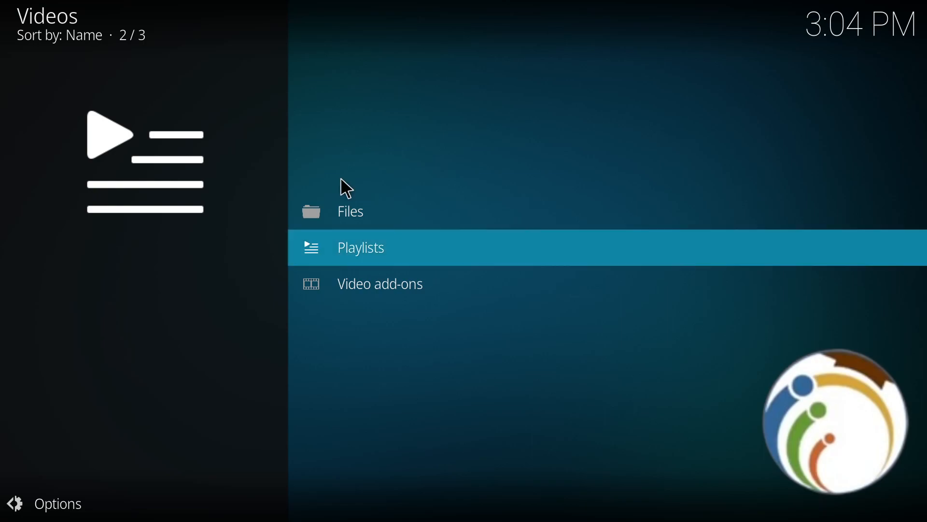
{"action": "left_click", "coordinate": [523, 239]}
{"action": "key", "text": "XF86AudioRaiseVolume"}
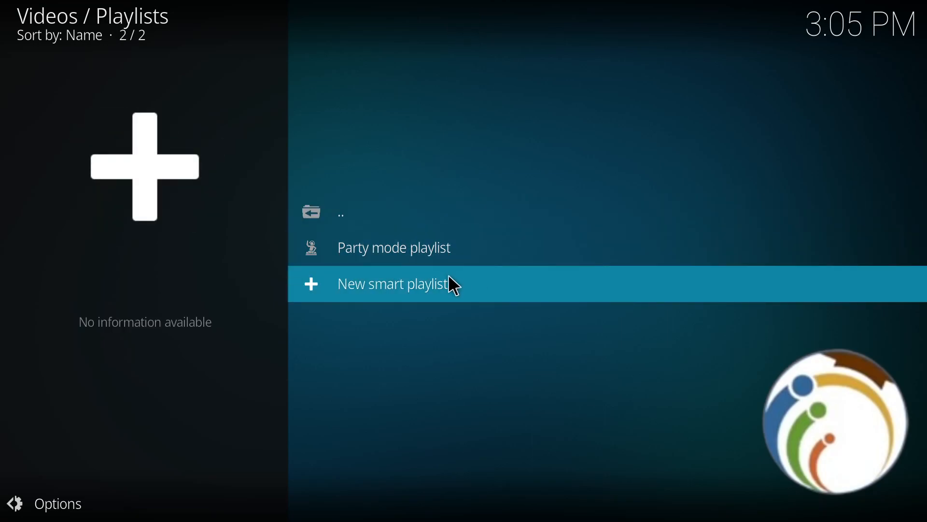
- Look at the Party mode playlist editor and close it unchanged
{"action": "left_click", "coordinate": [462, 250]}
{"action": "left_click", "coordinate": [853, 90]}
- Start a new smart playlist and keep its type as Movies
{"action": "left_click", "coordinate": [417, 282]}
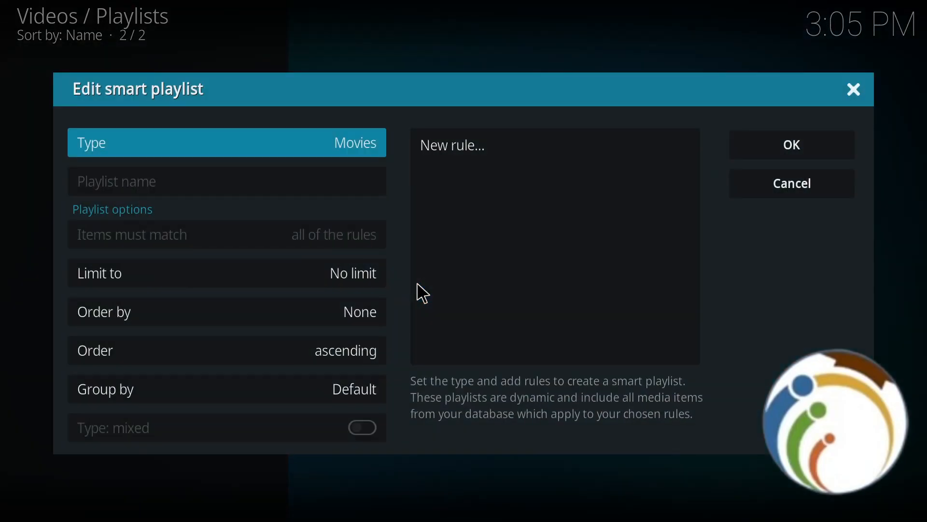
{"action": "key", "text": "plus"}
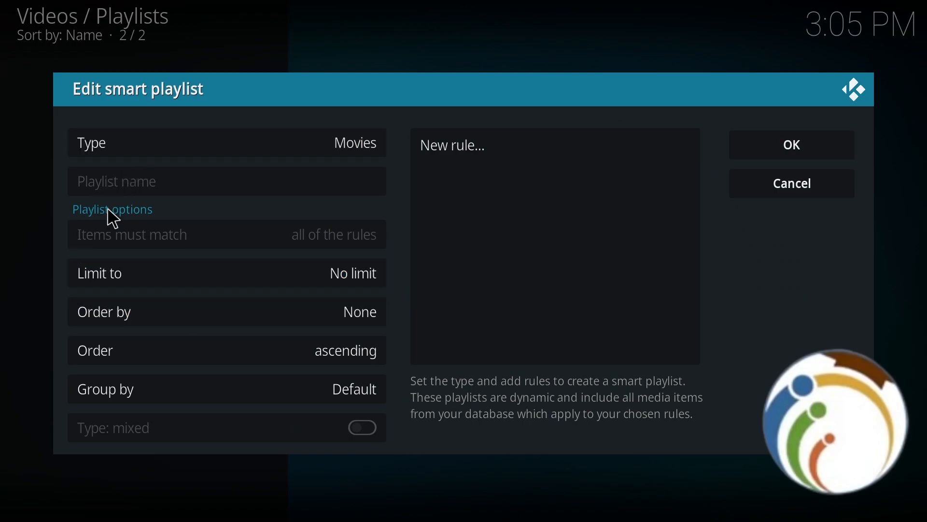
{"action": "left_click", "coordinate": [159, 149]}
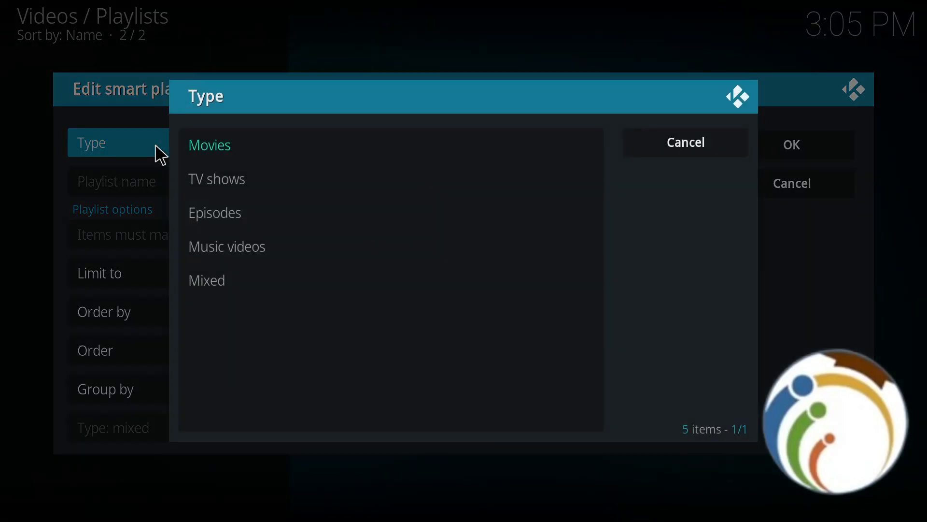
{"action": "left_click", "coordinate": [236, 149]}
{"action": "left_click", "coordinate": [236, 152]}
{"action": "left_click", "coordinate": [176, 166]}
- Begin adding a first rule to the smart playlist
{"action": "left_click", "coordinate": [442, 149]}
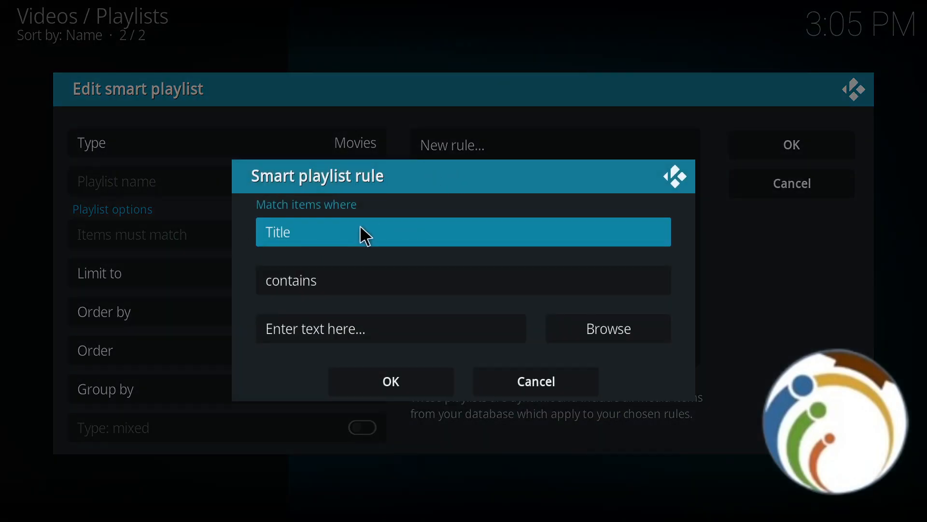
- Make the rule match Rating greater than a value and start entering that value
{"action": "left_click", "coordinate": [360, 224]}
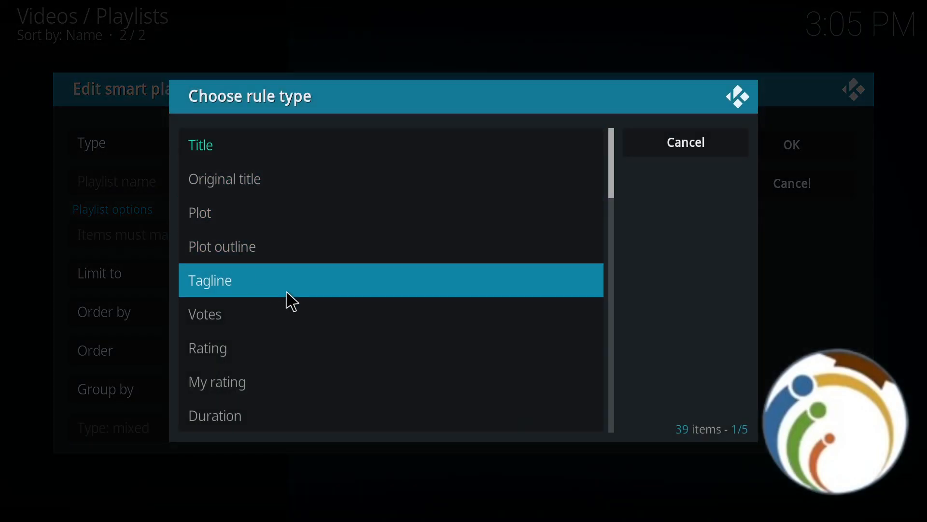
{"action": "left_click", "coordinate": [246, 352]}
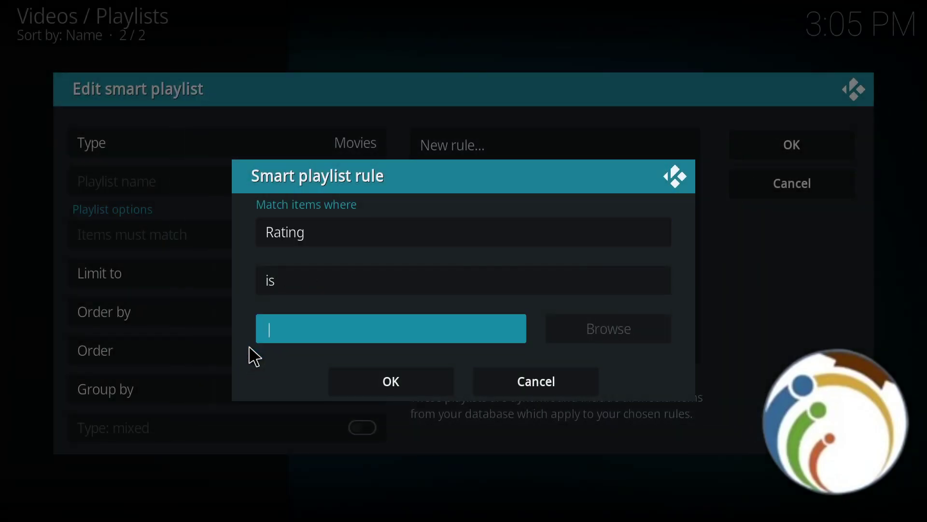
{"action": "left_click", "coordinate": [319, 281]}
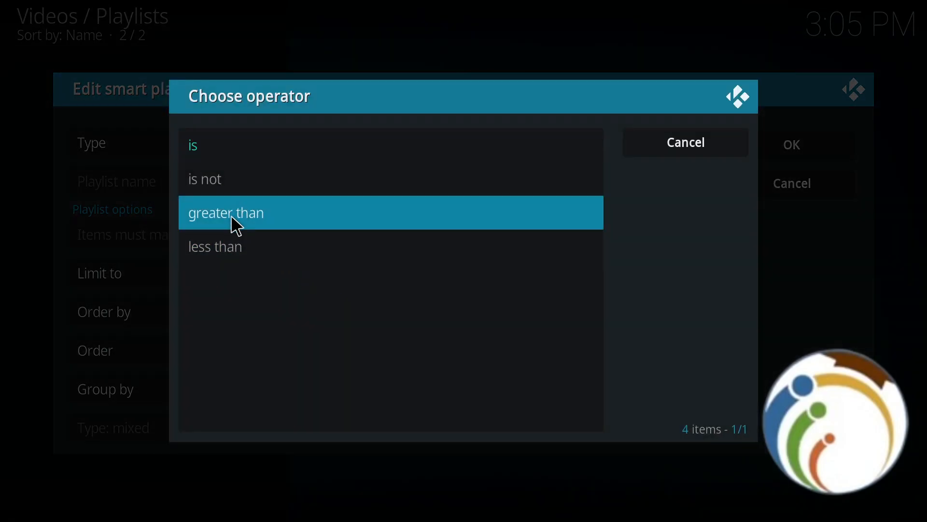
{"action": "left_click", "coordinate": [229, 210]}
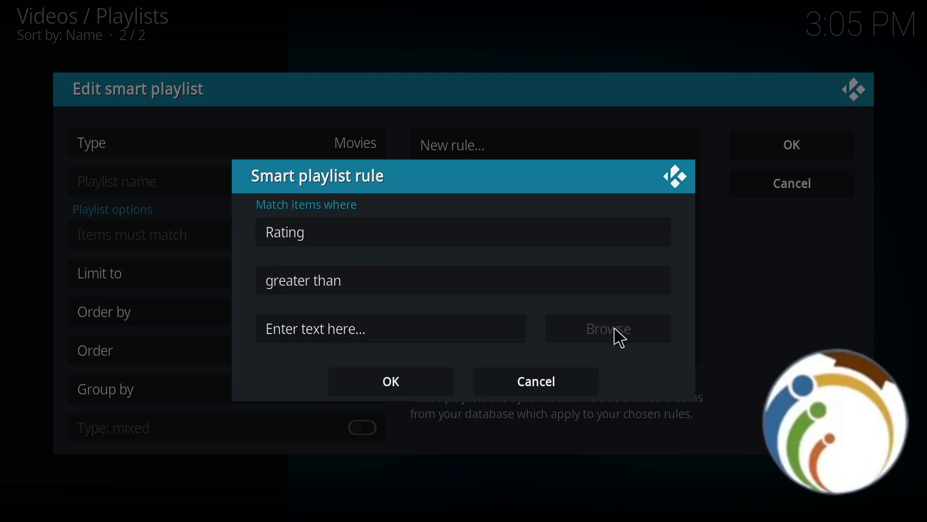
{"action": "left_click", "coordinate": [459, 334]}
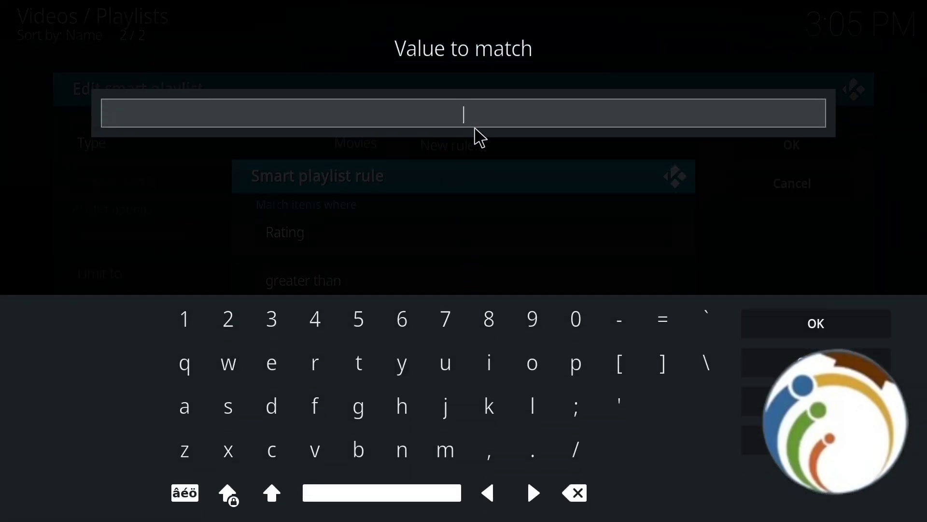
{"action": "type", "text": "RON"}
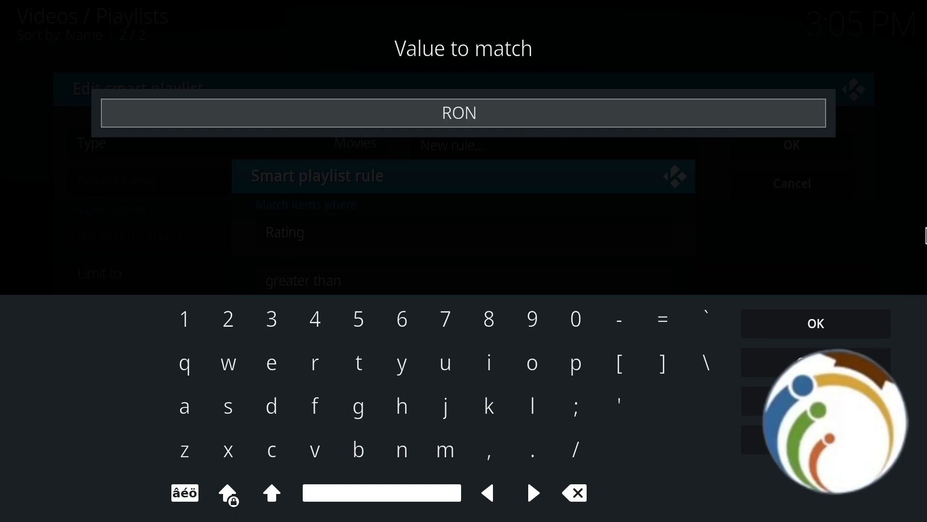
- Confirm the rule's match value, re-editing it and dismissing the PVR add-on warning
{"action": "left_click", "coordinate": [873, 326]}
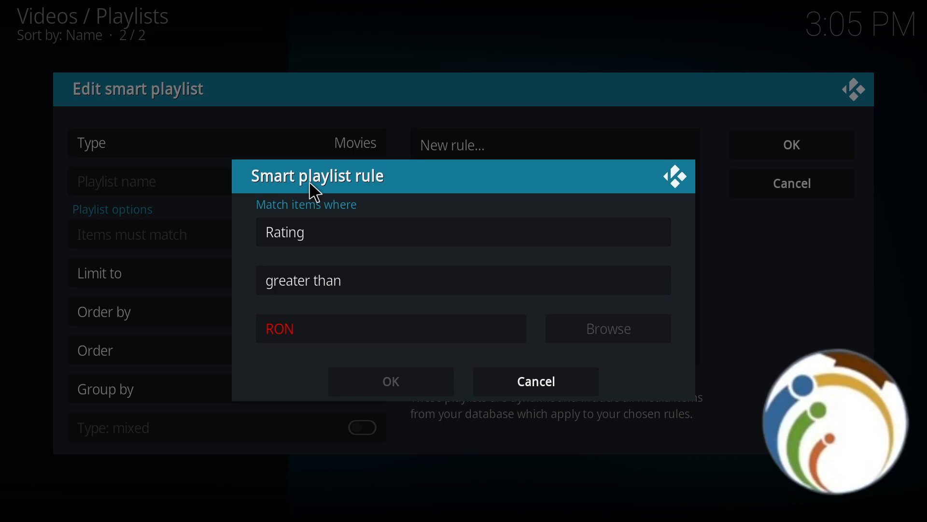
{"action": "left_click", "coordinate": [330, 329]}
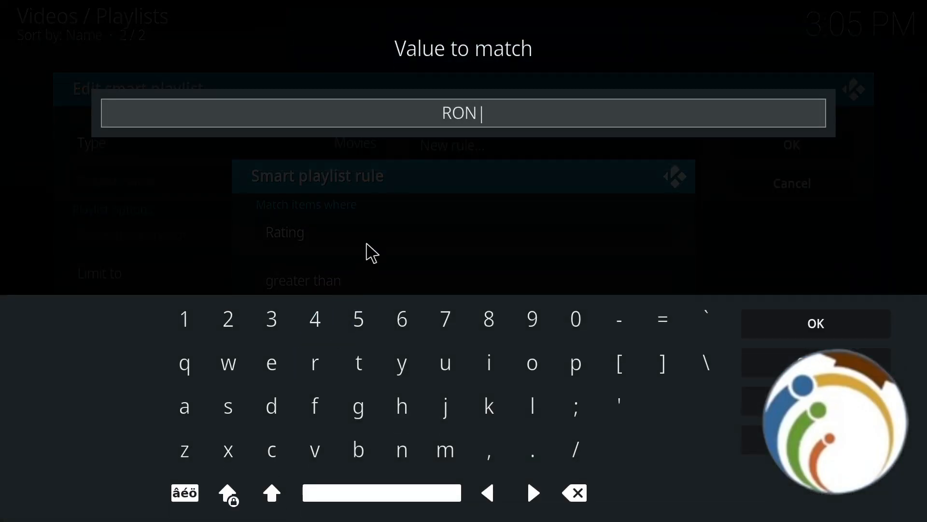
{"action": "type", "text": "THFGH"}
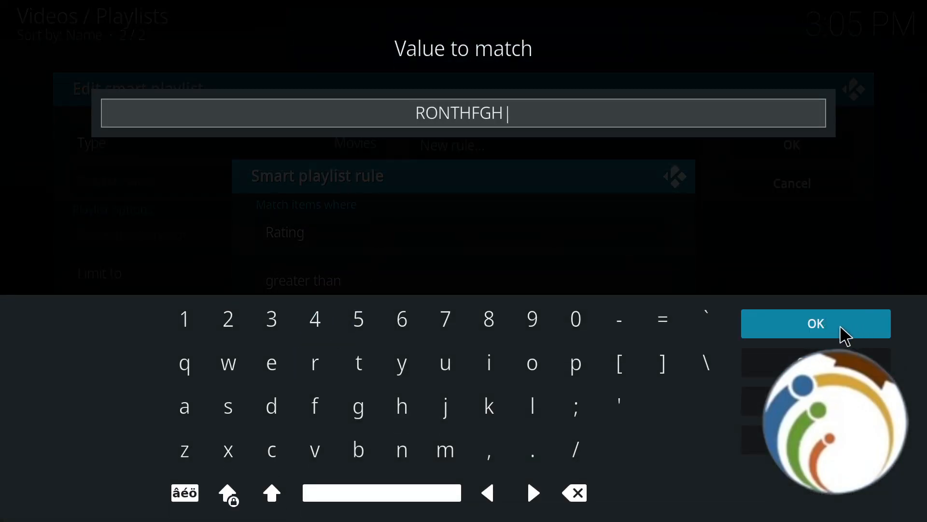
{"action": "left_click", "coordinate": [815, 323]}
{"action": "left_click", "coordinate": [391, 330]}
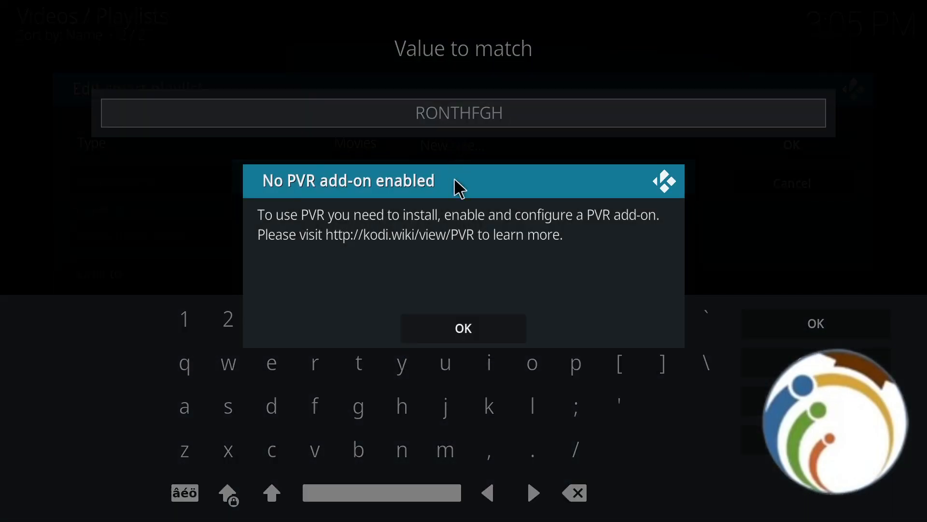
{"action": "left_click", "coordinate": [464, 328]}
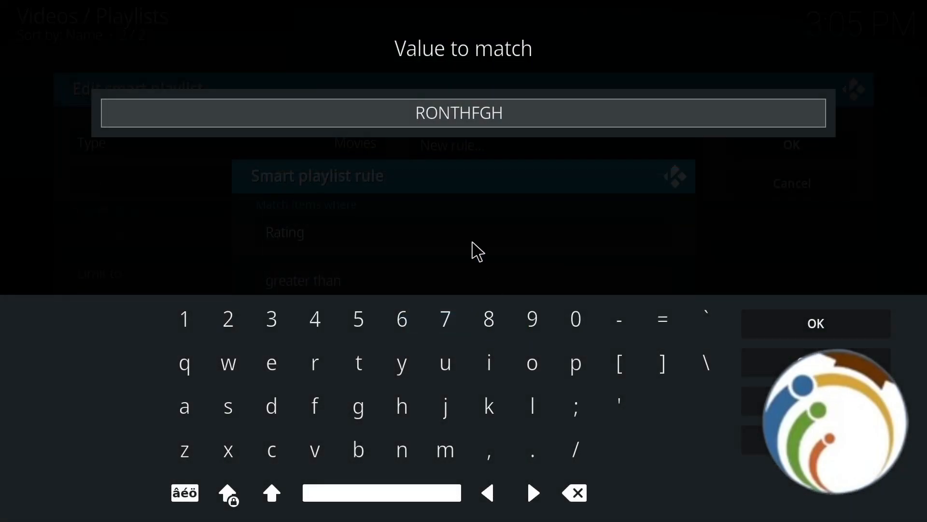
{"action": "key", "text": "Return"}
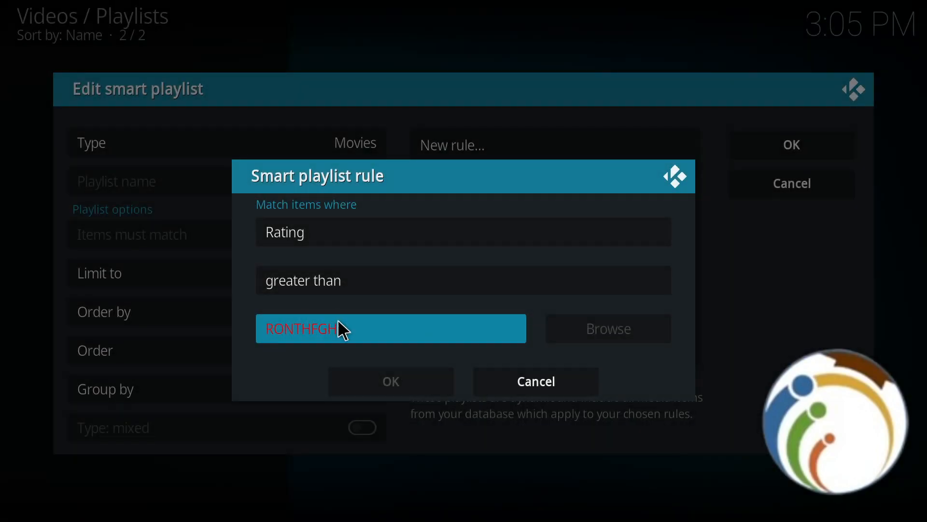
- Discard the rule and the first playlist draft, returning to Videos / Playlists
{"action": "key", "text": "Escape"}
{"action": "key", "text": "Escape"}
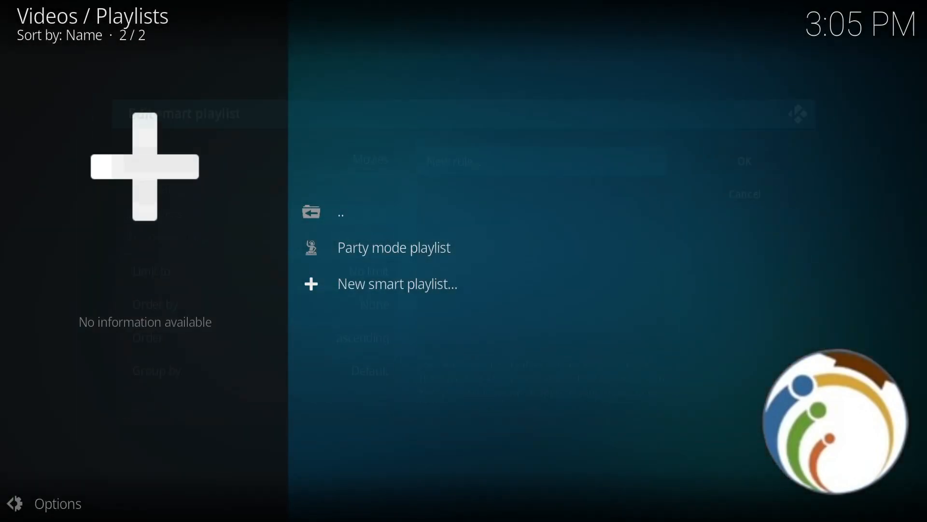
- Start a new smart playlist, glancing at the type choices and keeping Movies
{"action": "left_click", "coordinate": [366, 283]}
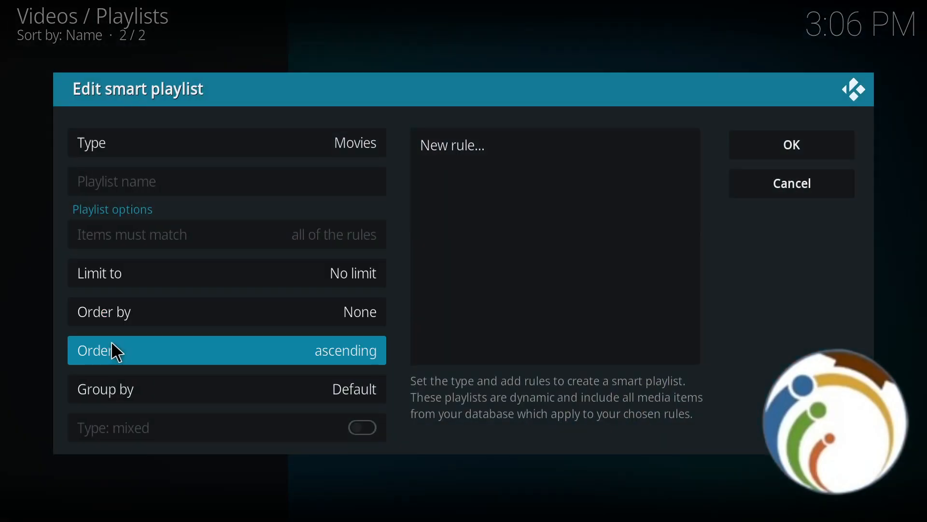
{"action": "left_click", "coordinate": [183, 139]}
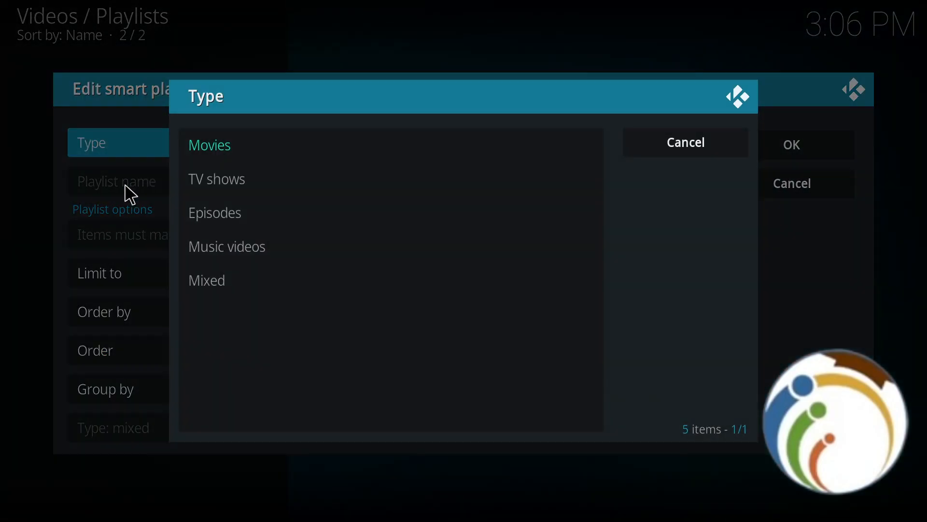
{"action": "left_click", "coordinate": [124, 191]}
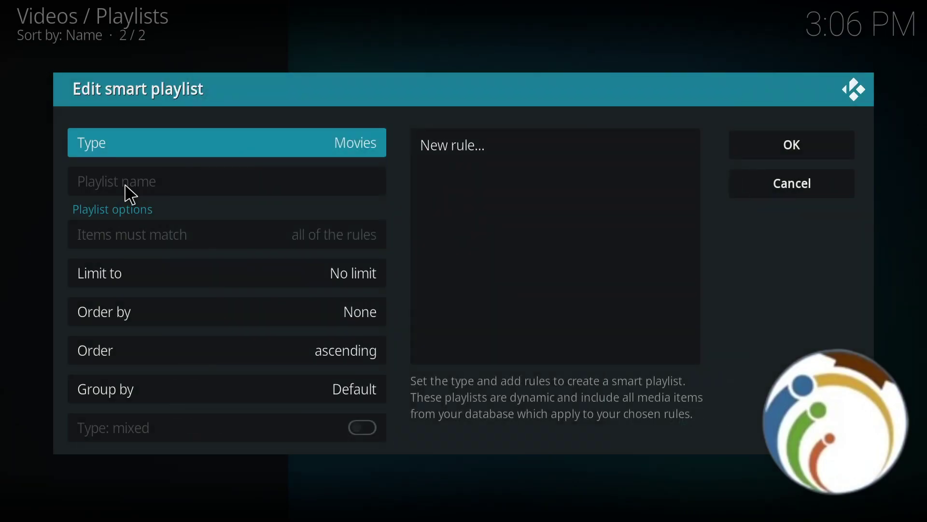
- Limit the playlist to 50 items and order it by Rating, ascending, with no grouping
{"action": "left_click", "coordinate": [149, 274]}
{"action": "key", "text": "Escape"}
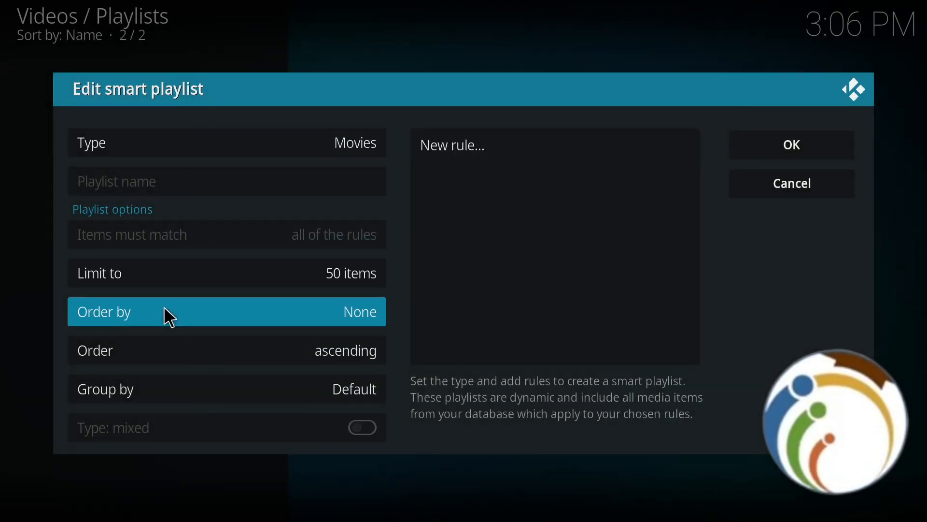
{"action": "left_click", "coordinate": [167, 311]}
{"action": "left_click", "coordinate": [237, 281]}
{"action": "left_click", "coordinate": [176, 350]}
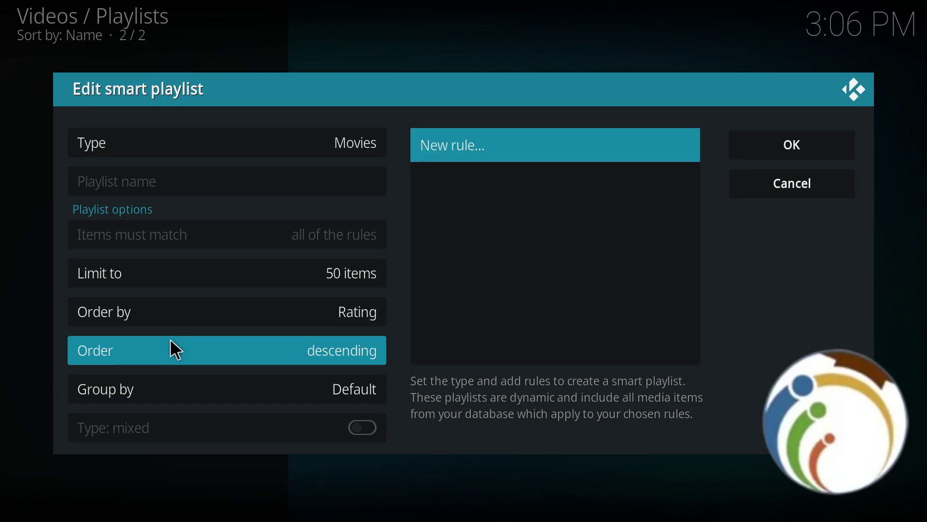
{"action": "left_click", "coordinate": [200, 342]}
{"action": "left_click", "coordinate": [208, 390]}
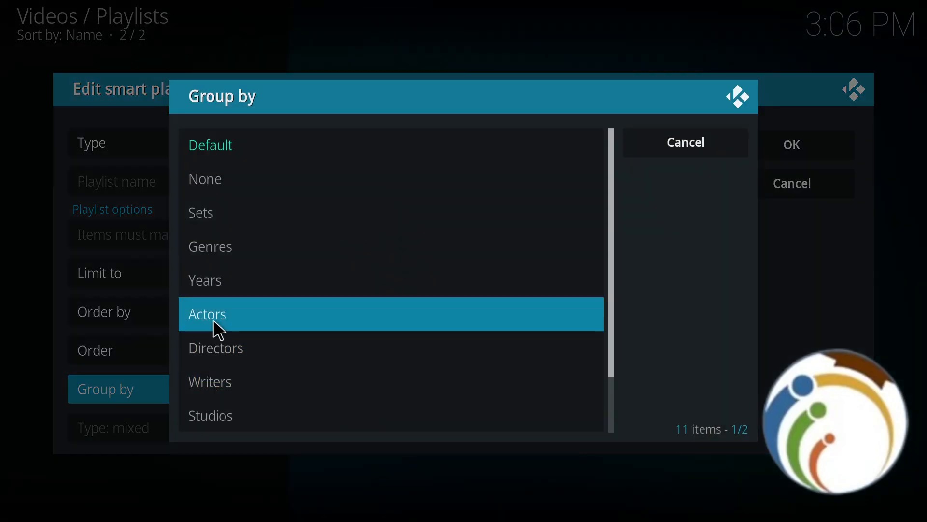
{"action": "left_click", "coordinate": [73, 265]}
- Change the playlist type to TV shows and begin a new rule
{"action": "left_click", "coordinate": [133, 138]}
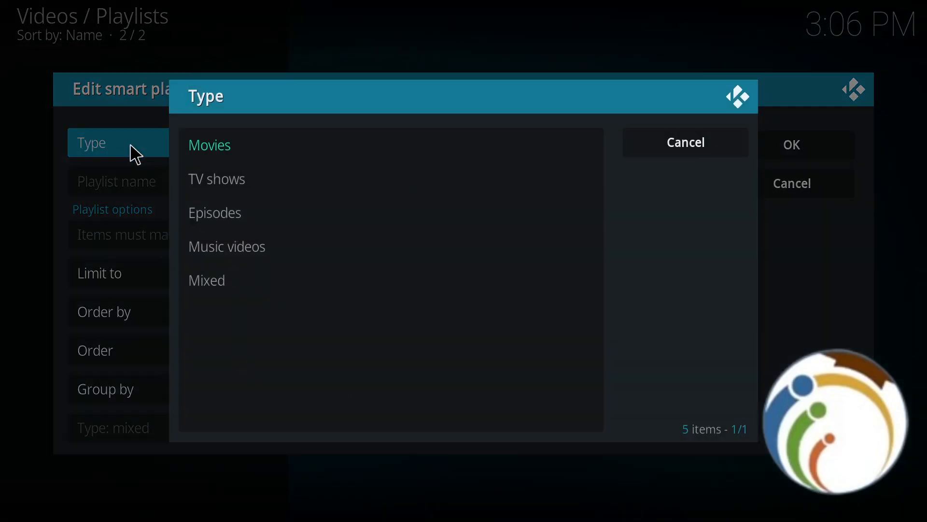
{"action": "left_click", "coordinate": [236, 177]}
{"action": "left_click", "coordinate": [446, 144]}
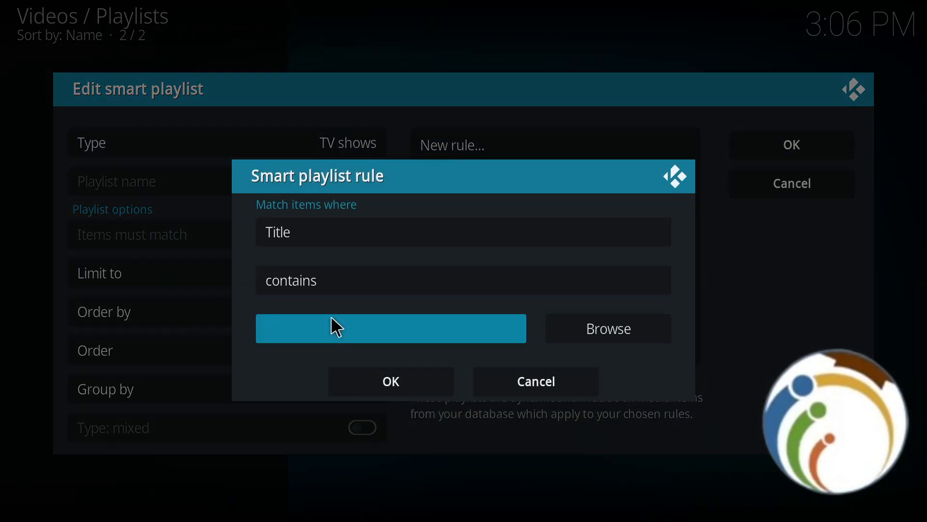
- Cancel the unfinished rule after browsing the empty TV shows library, then save the playlist
{"action": "left_click", "coordinate": [594, 331]}
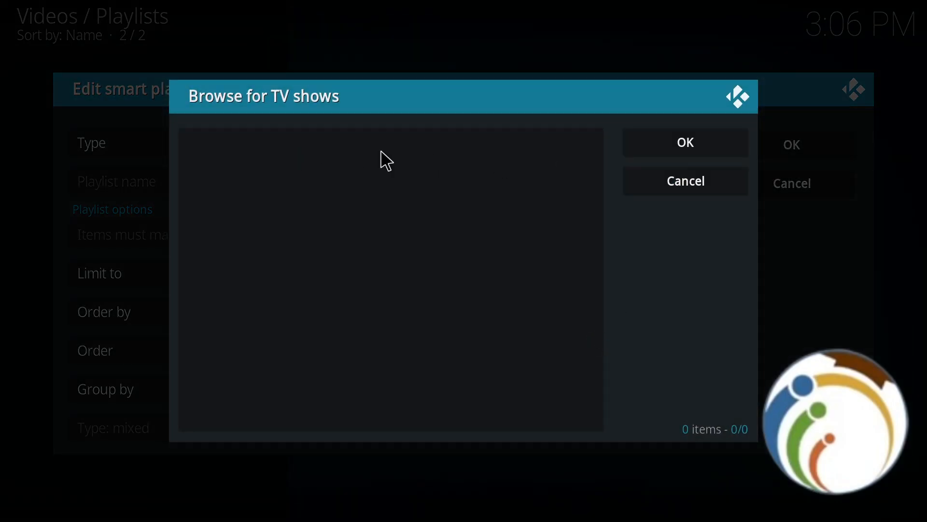
{"action": "left_click", "coordinate": [685, 182]}
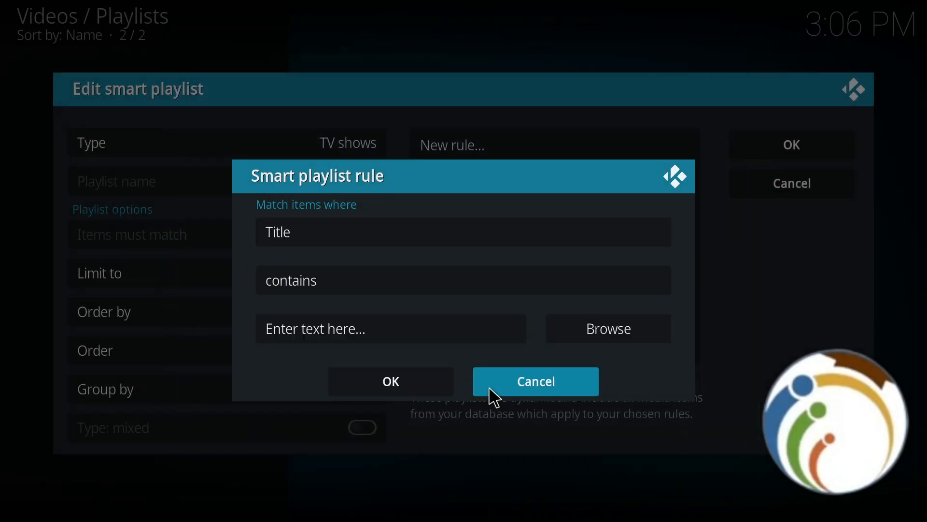
{"action": "left_click", "coordinate": [536, 381]}
{"action": "left_click", "coordinate": [792, 145]}
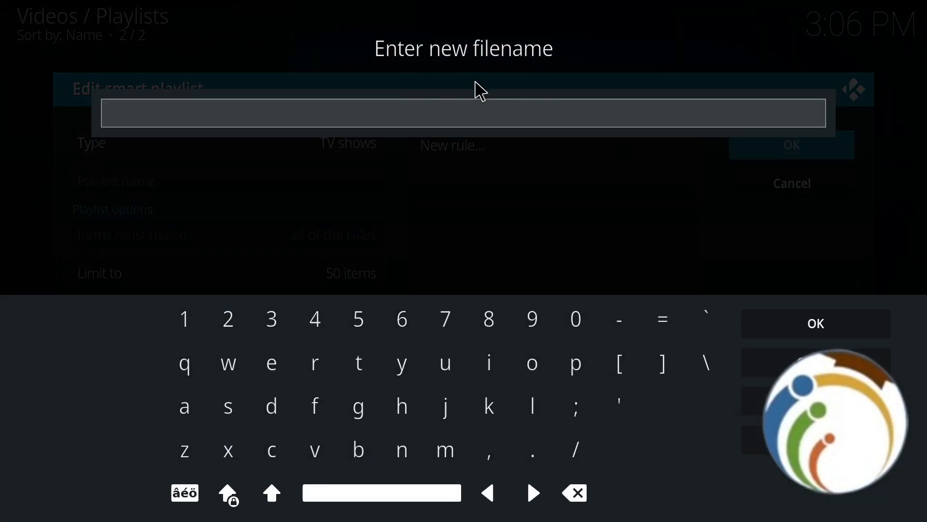
{"action": "type", "text": "roroo"}
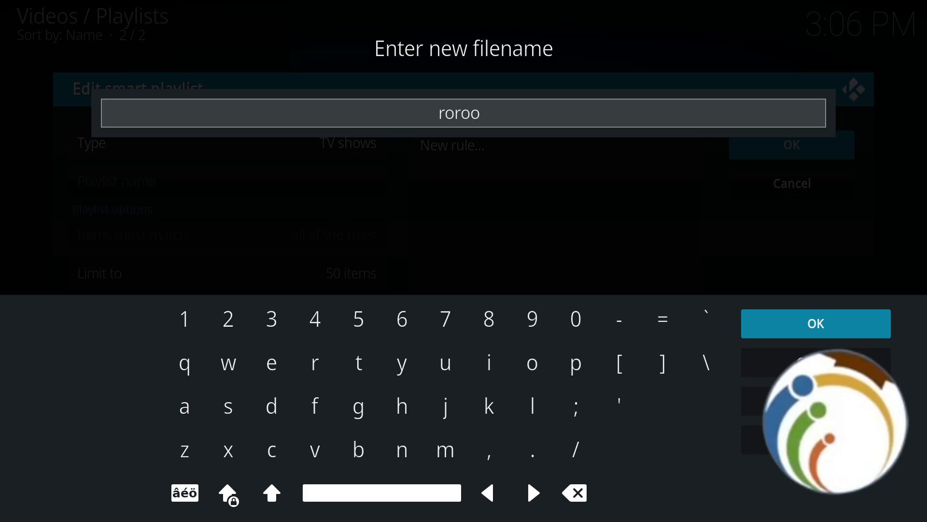
- Name the playlist 'roroo' and open it, showing 0 matching TV shows
{"action": "left_click", "coordinate": [816, 324]}
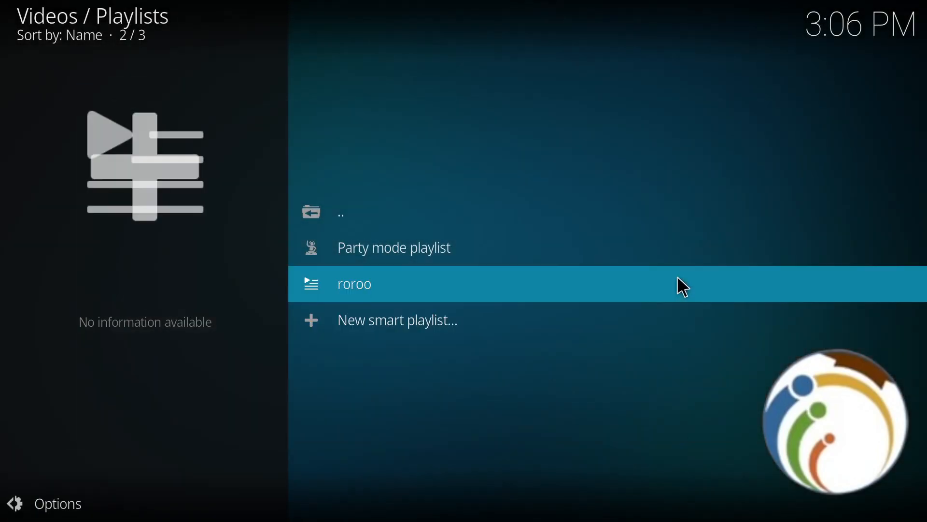
{"action": "left_click", "coordinate": [400, 281]}
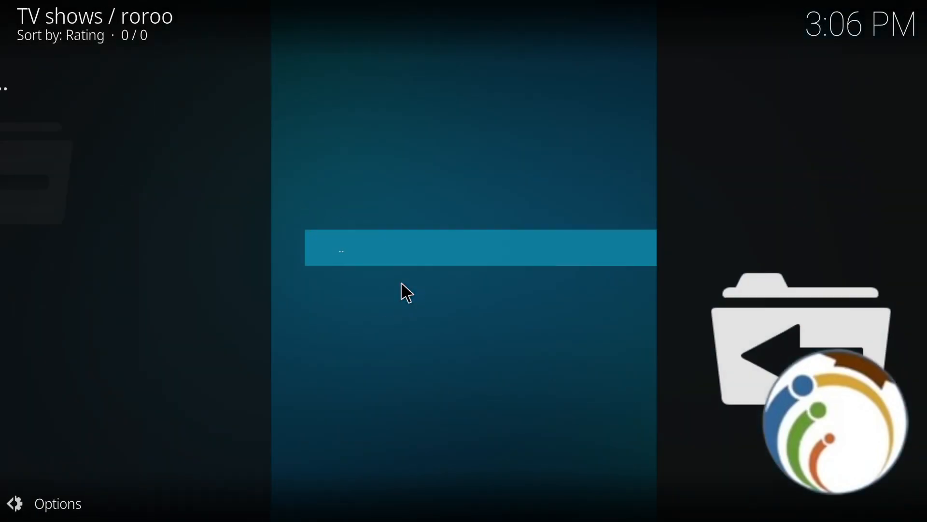